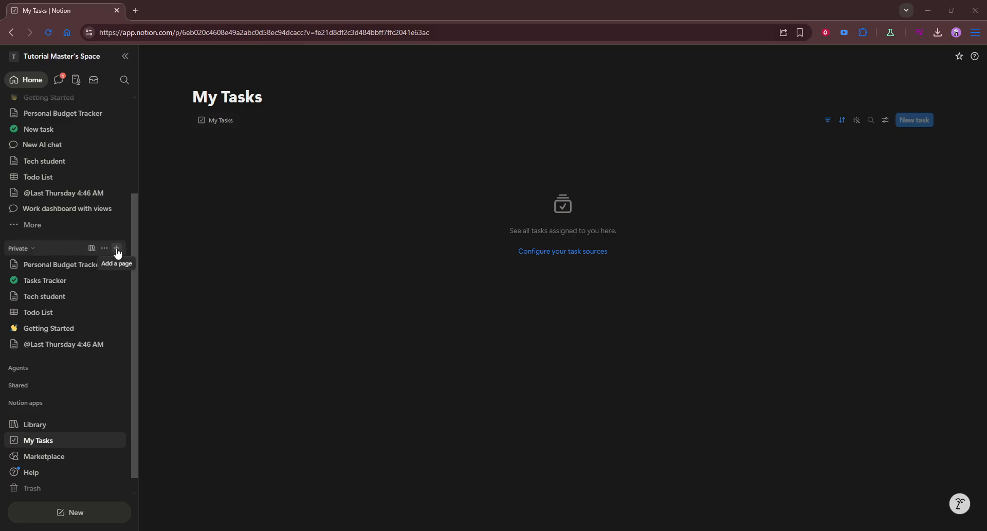
- Add a new page to the Private section and title it "Lessons Page"
left_click(117, 248)
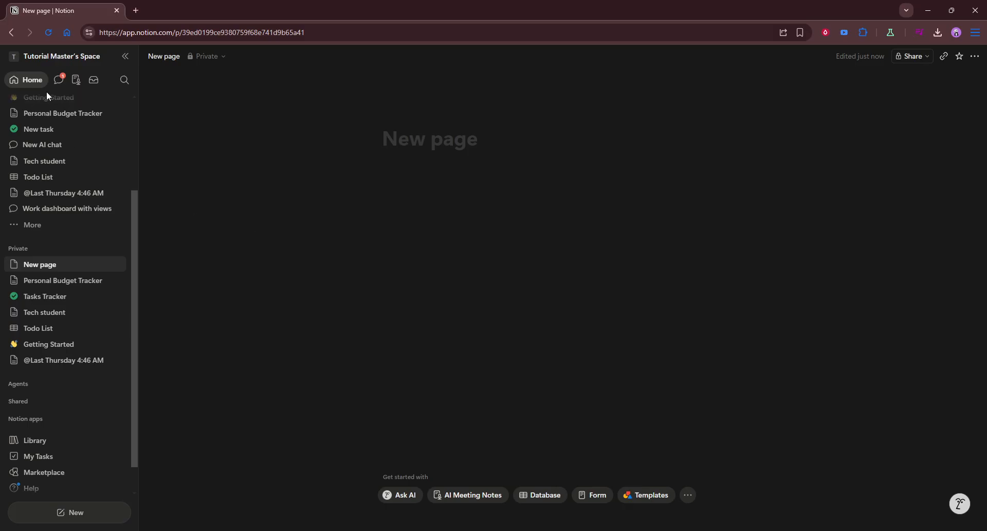
scroll(87, 207, "up", 2)
scroll(87, 207, "up", 1)
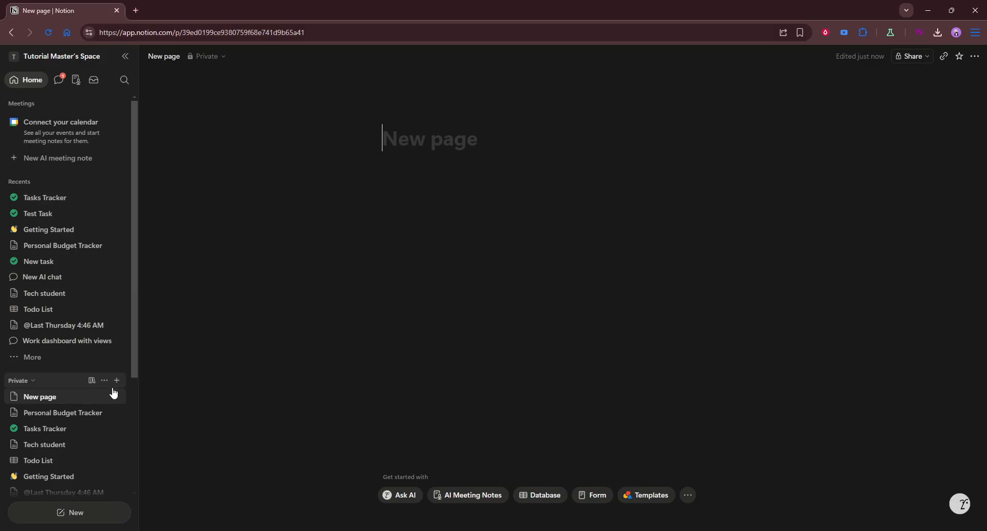
left_click(51, 396)
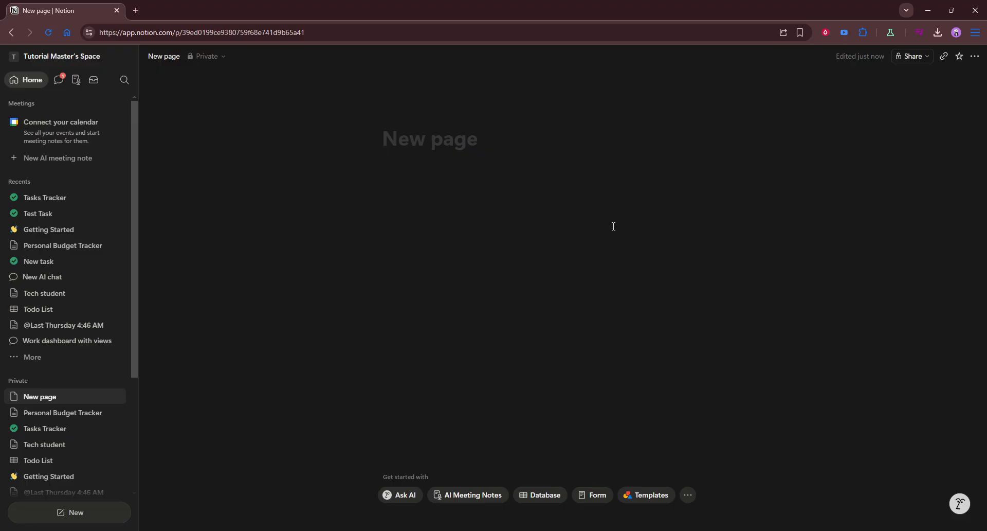
mouse_move(451, 137)
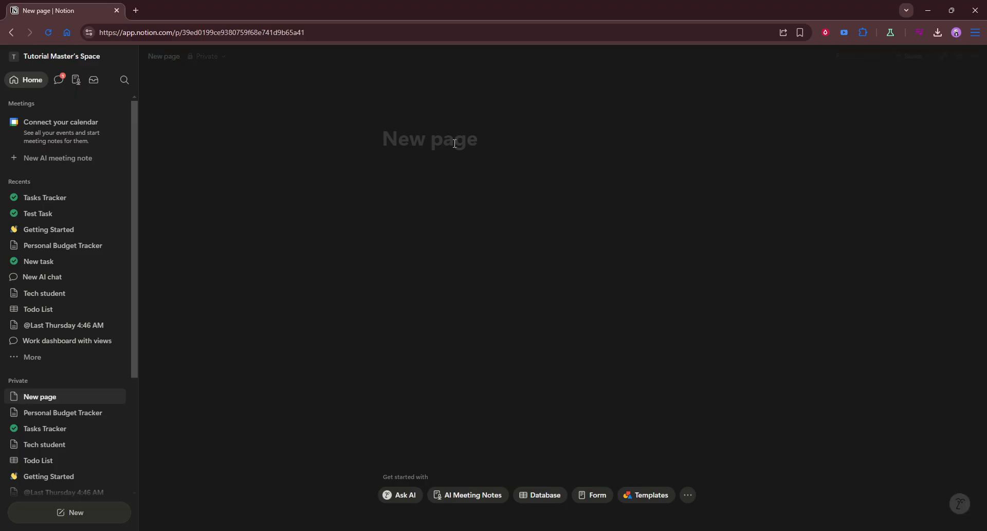
type("Lesso")
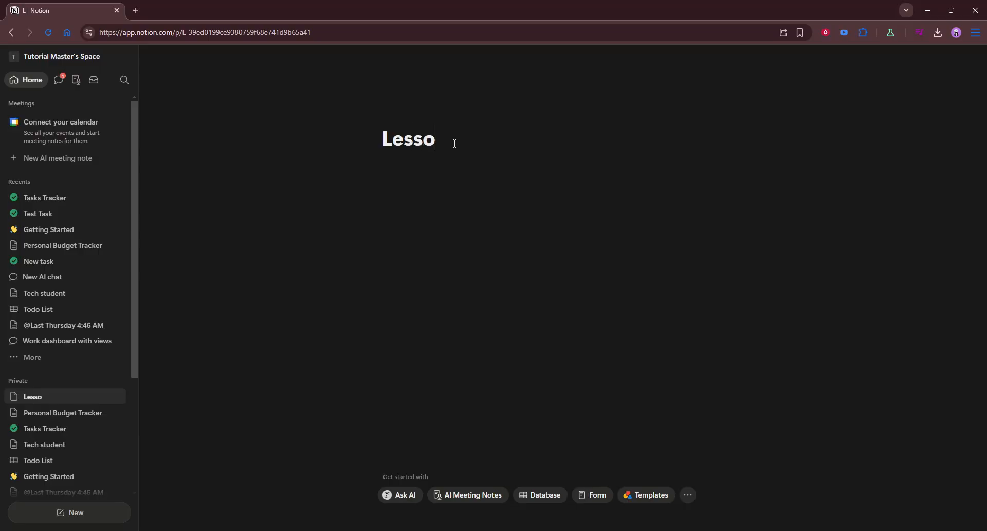
type("ns Page")
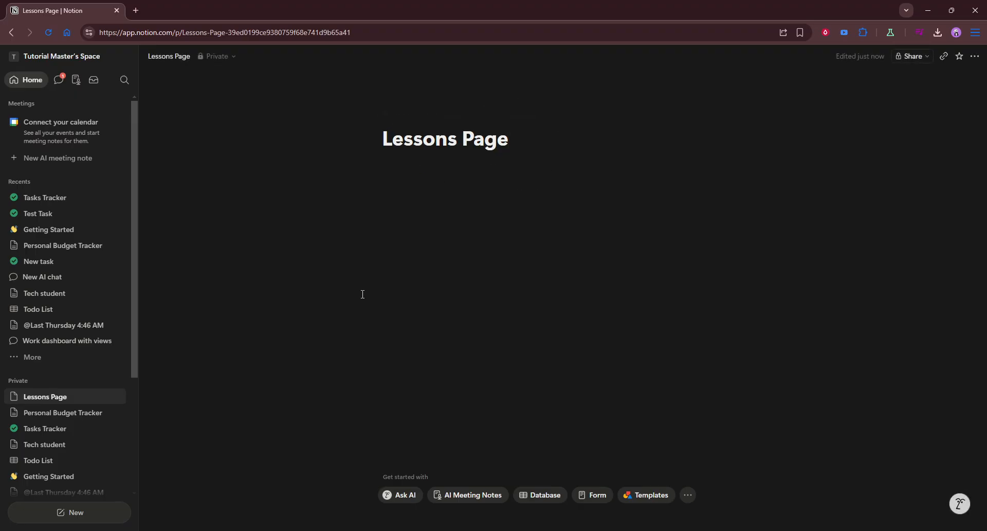
left_click(413, 191)
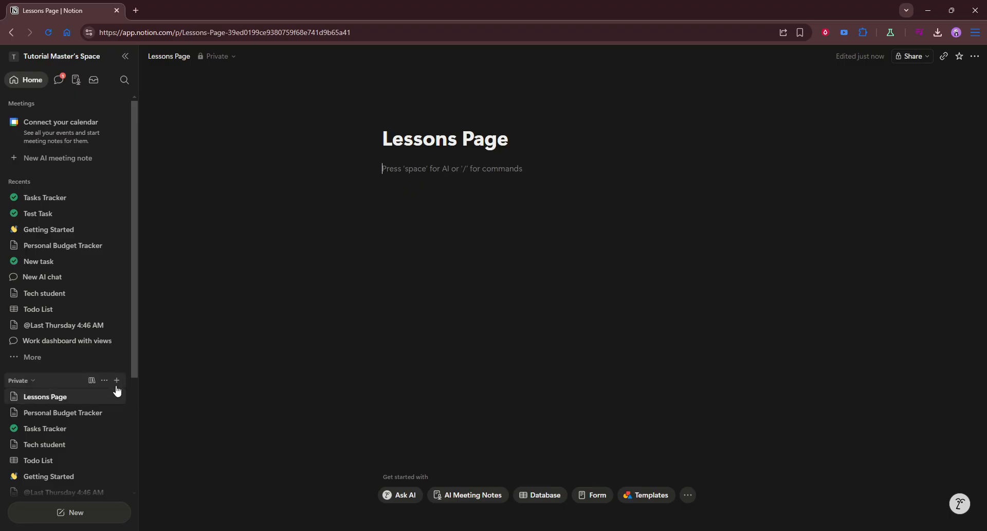
- Add another page to the Private section and title it "Resources Page"
left_click(117, 380)
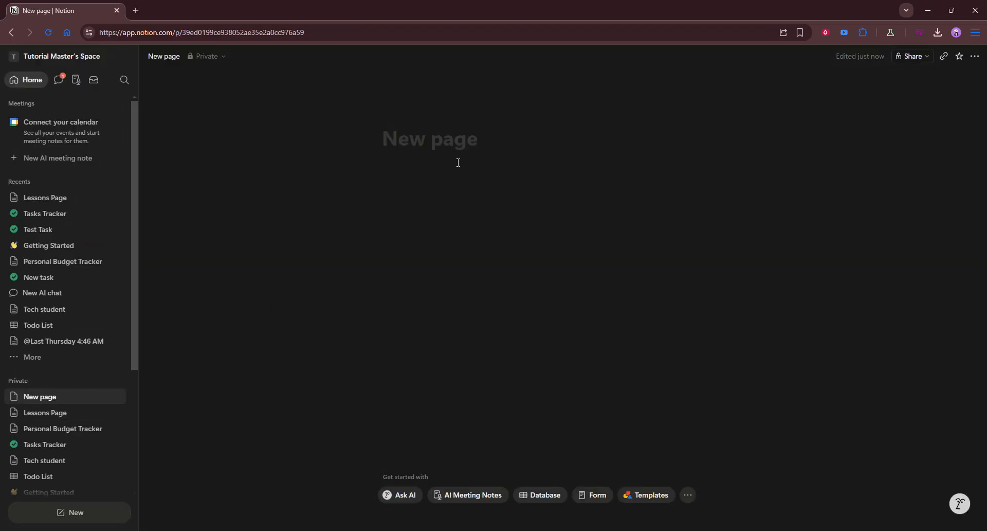
type("Res")
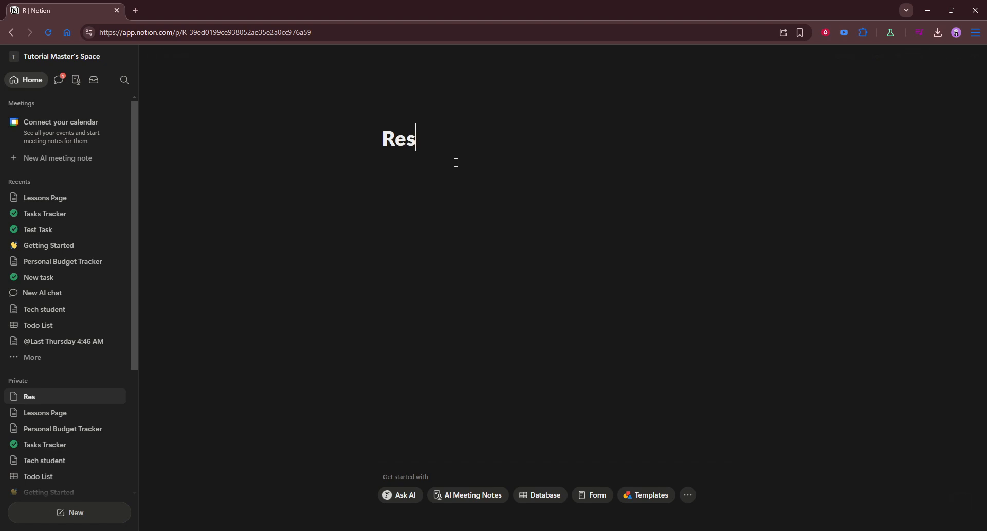
type("ources ")
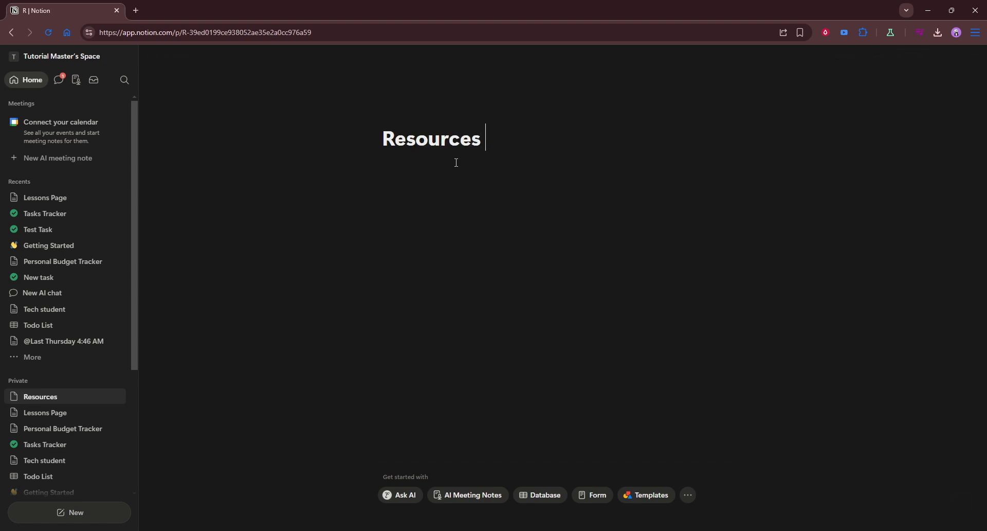
type("Page")
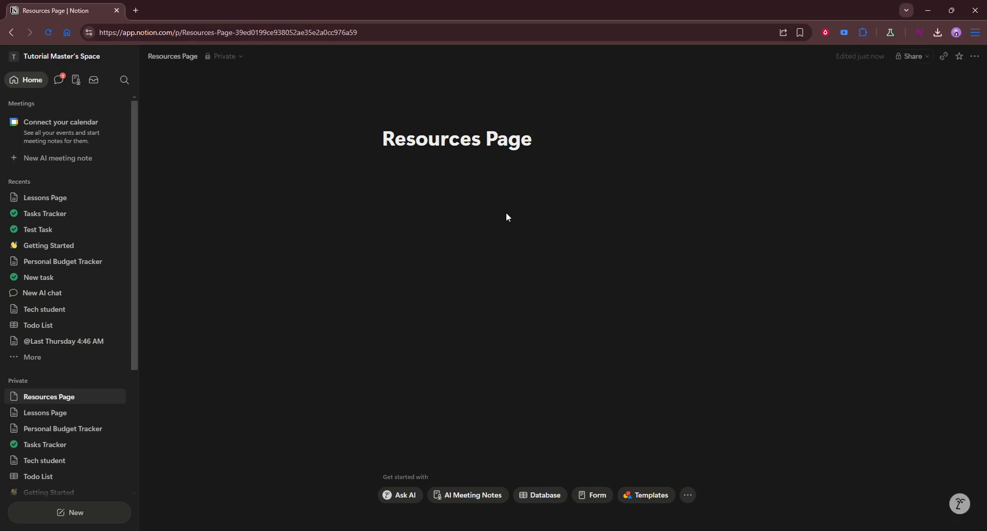
- Insert an inline database in the Resources Page body using the suggested Projects template with its default features
key("Return")
type("/da")
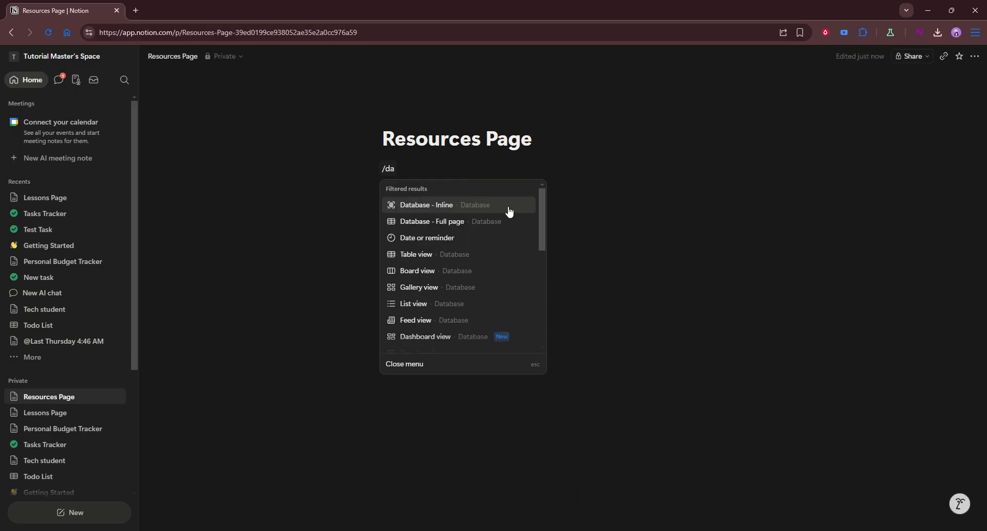
left_click(509, 211)
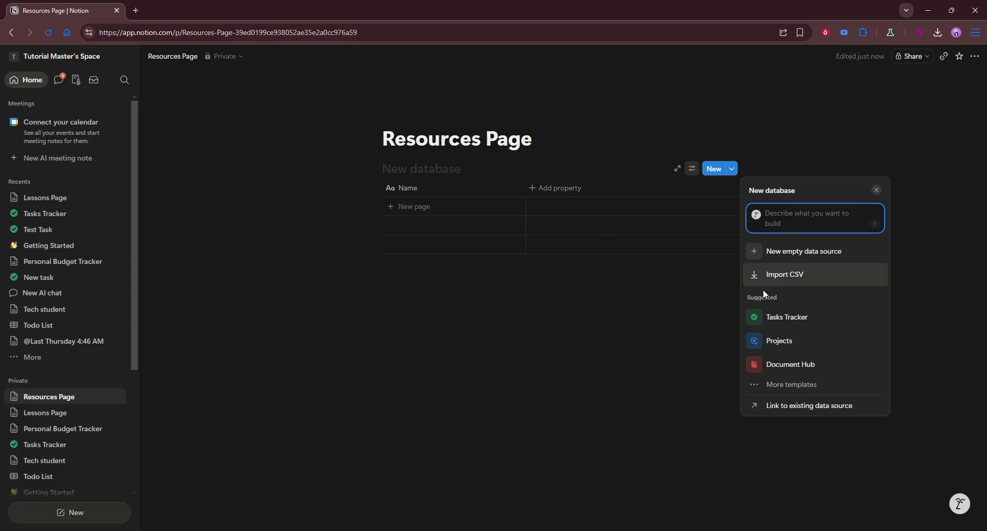
left_click(774, 345)
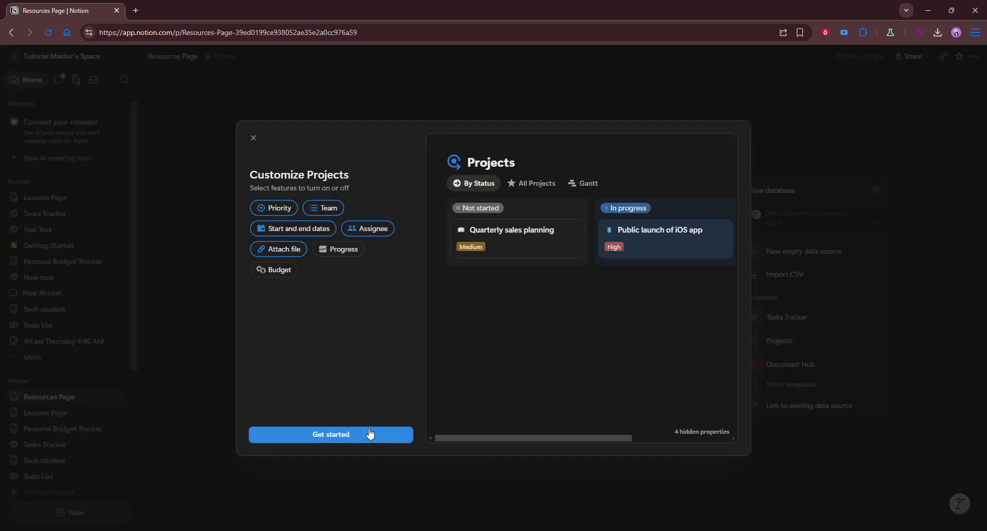
left_click(370, 433)
left_click(353, 436)
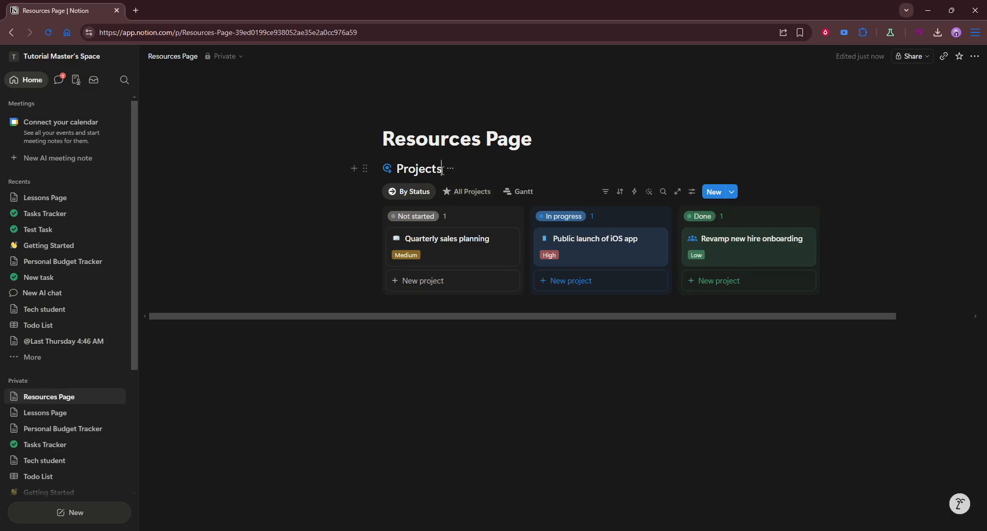
- Rename the Projects database to "Lesson Plans" and switch it to the All Projects view, showing the columns through Attach file
left_click_drag(442, 168, 383, 171)
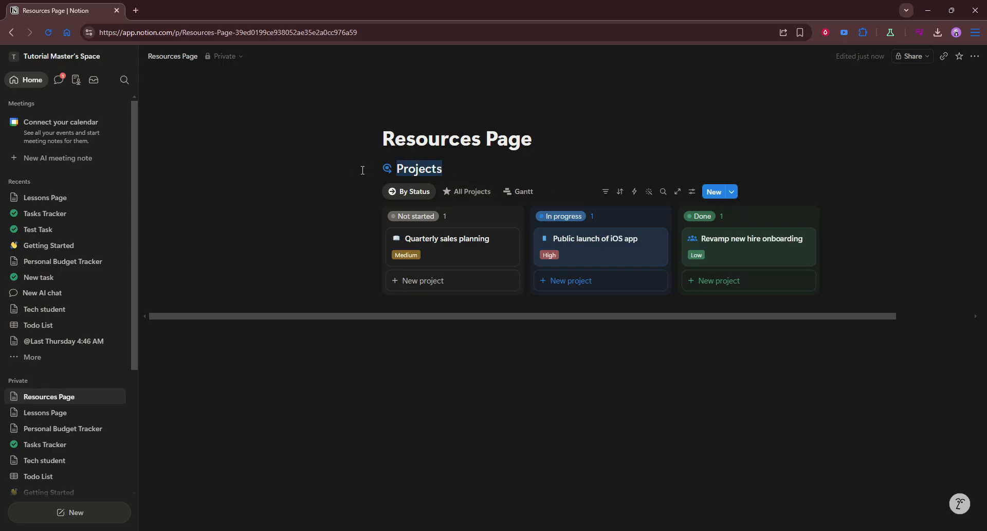
type("Lesso")
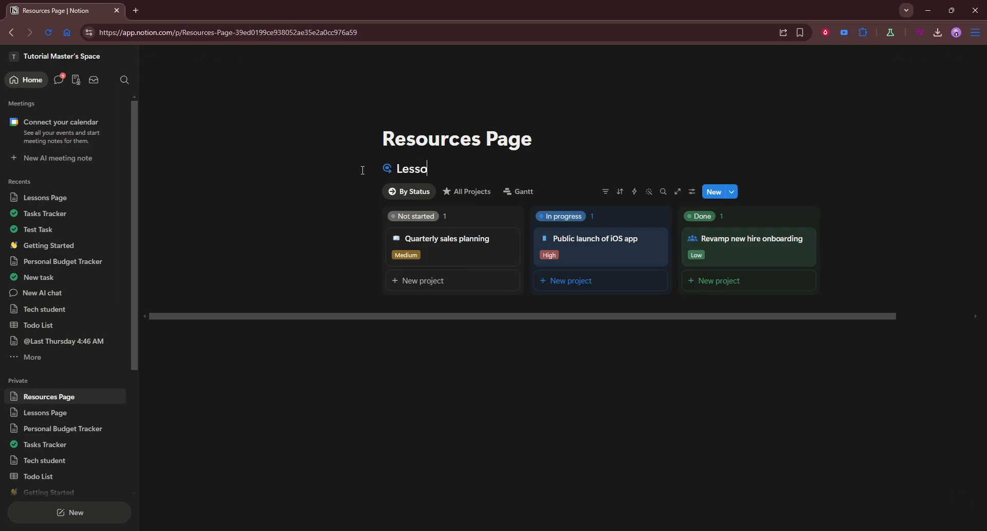
type("n Plans")
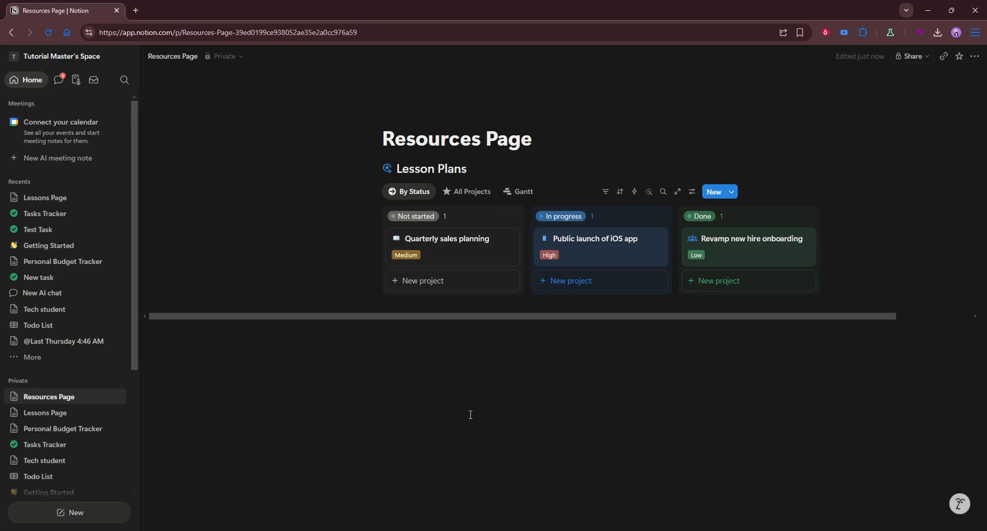
left_click(420, 422)
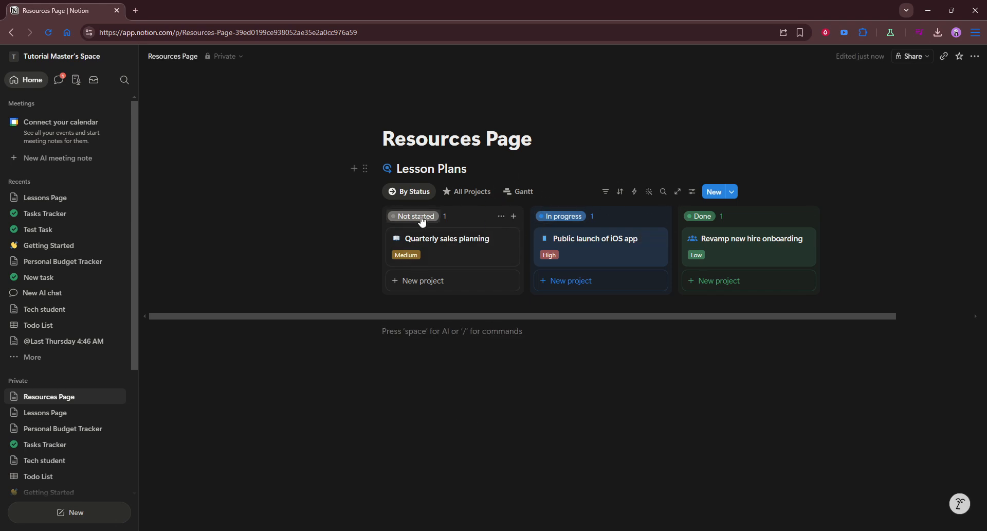
left_click(467, 192)
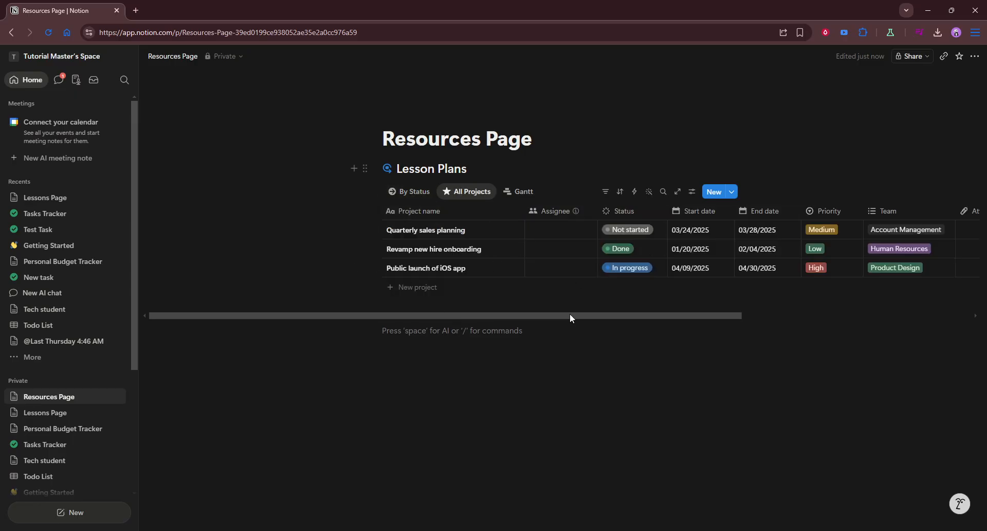
left_click_drag(570, 318, 656, 315)
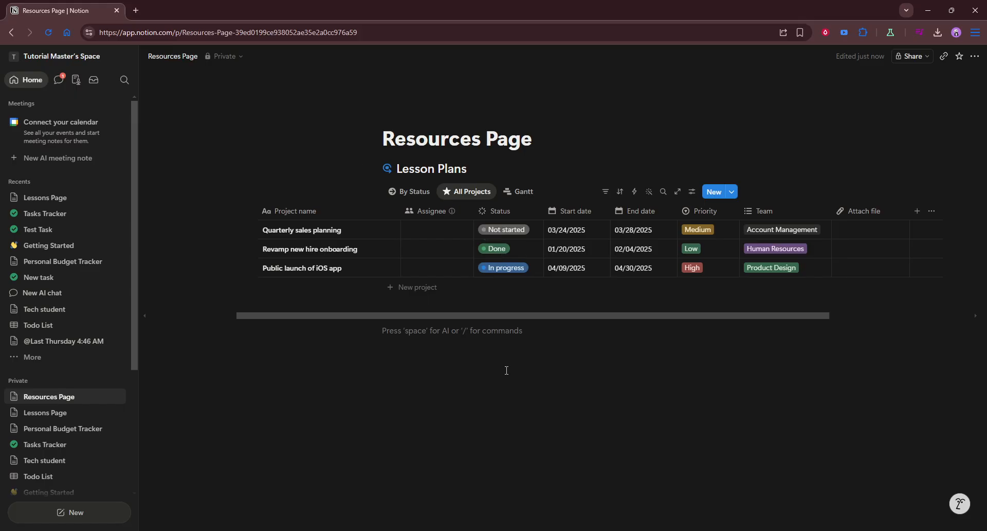
- Insert a second inline database below Lesson Plans and title it "Students"
type("/")
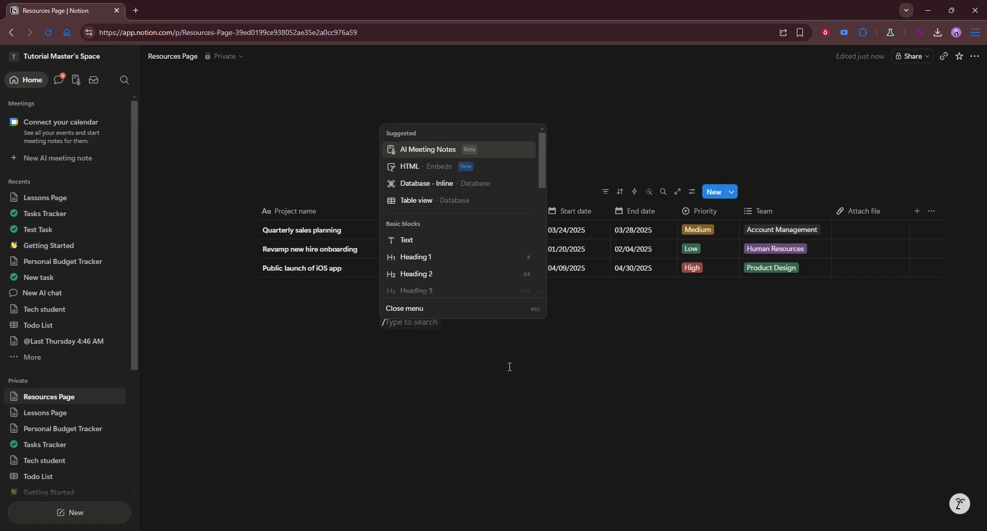
left_click(419, 183)
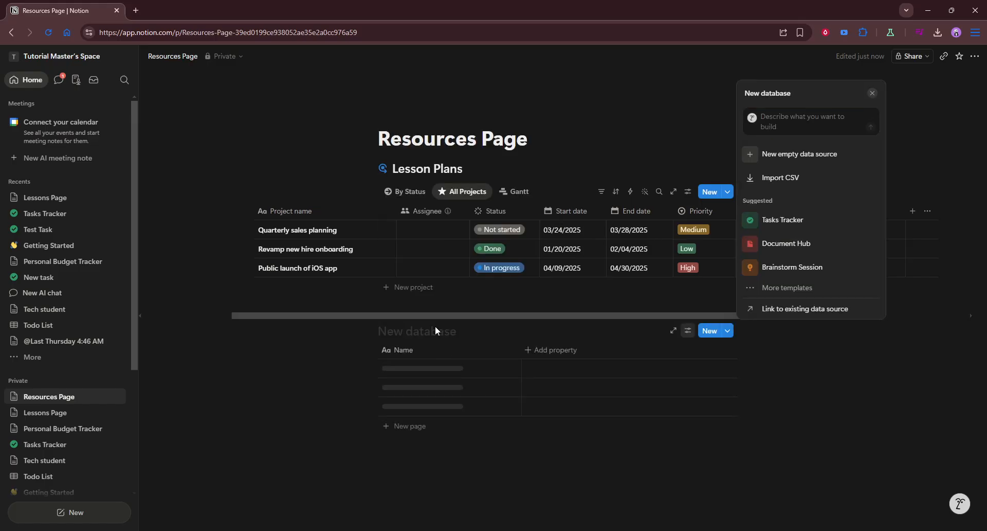
left_click(428, 332)
type("S")
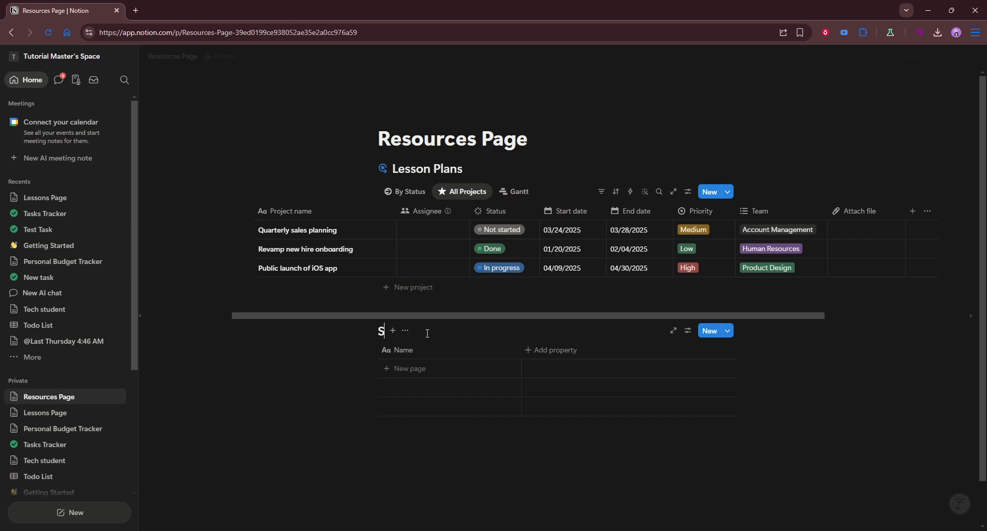
type("tudents")
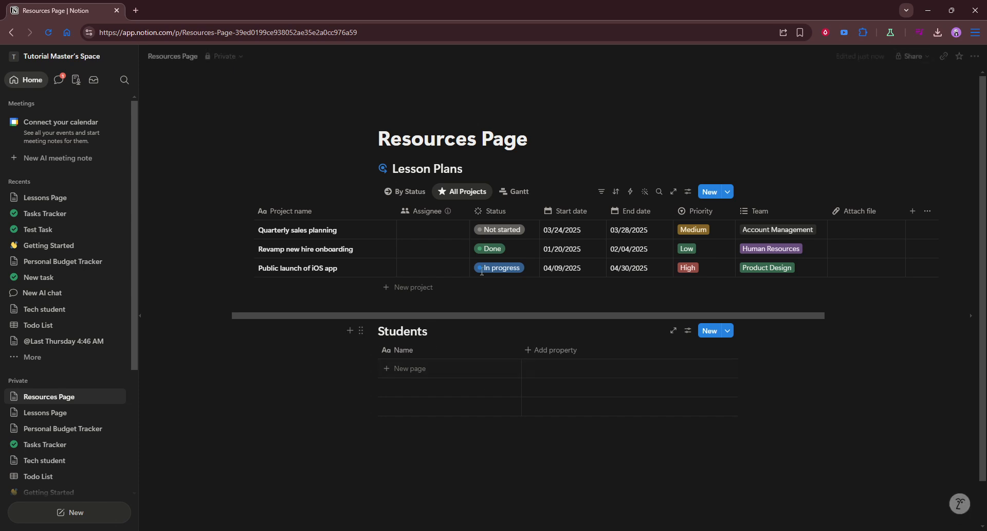
left_click(569, 477)
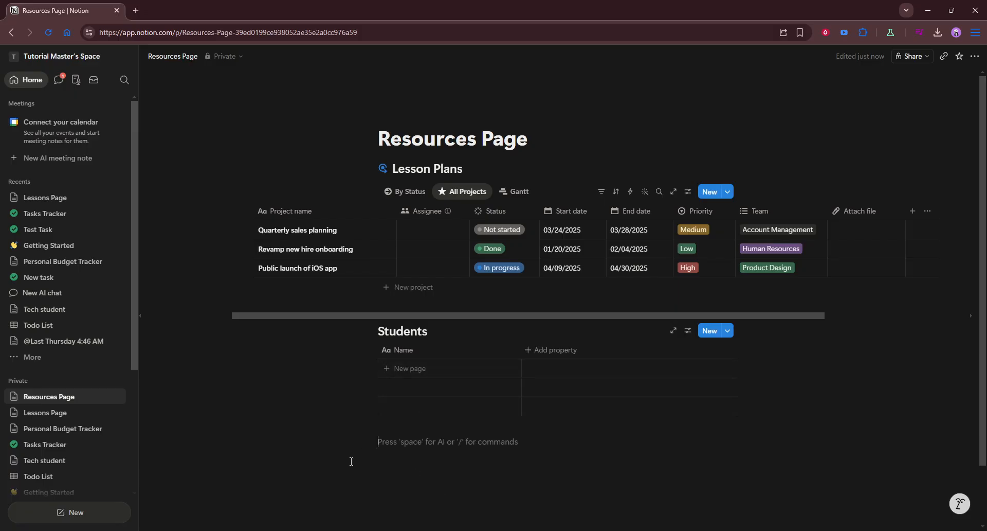
- Open the choices for adding a new view to the Students database
scroll(469, 491, "down", 1)
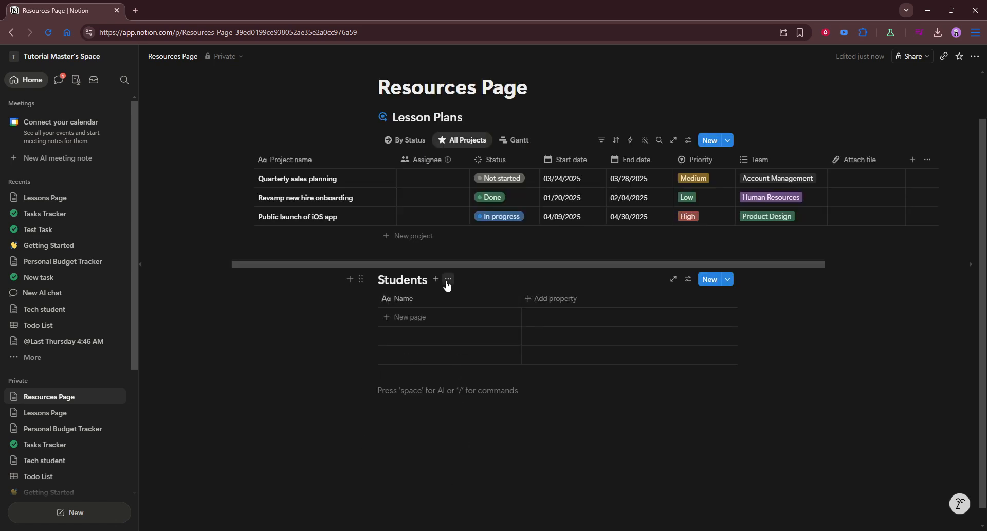
left_click(436, 279)
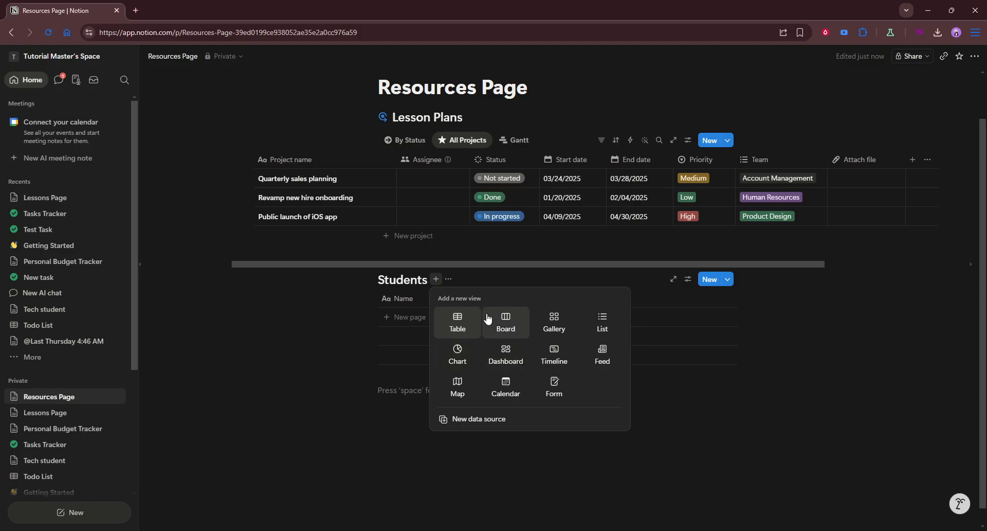